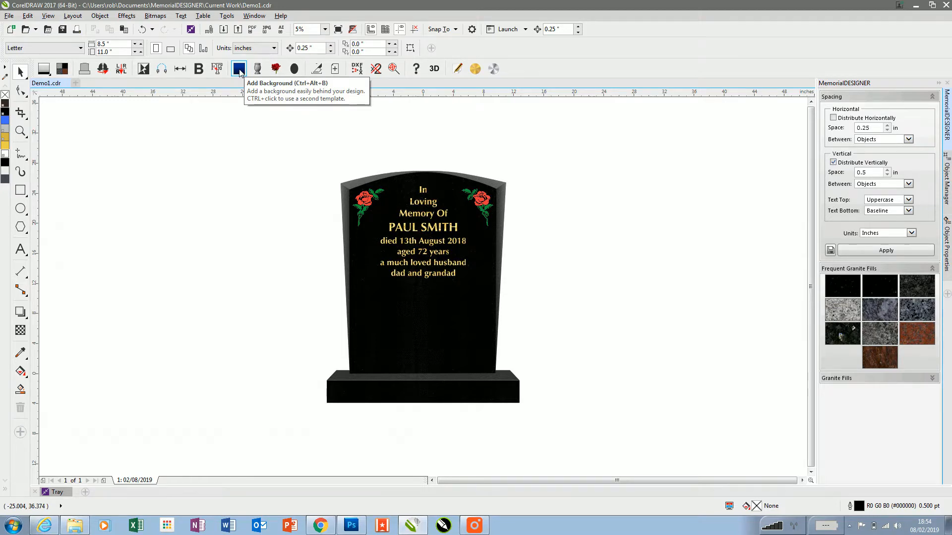
Step: Add the default background behind the memorial and scale it proportionally from its centre to about 52.4 × 45.9 in
click(239, 72)
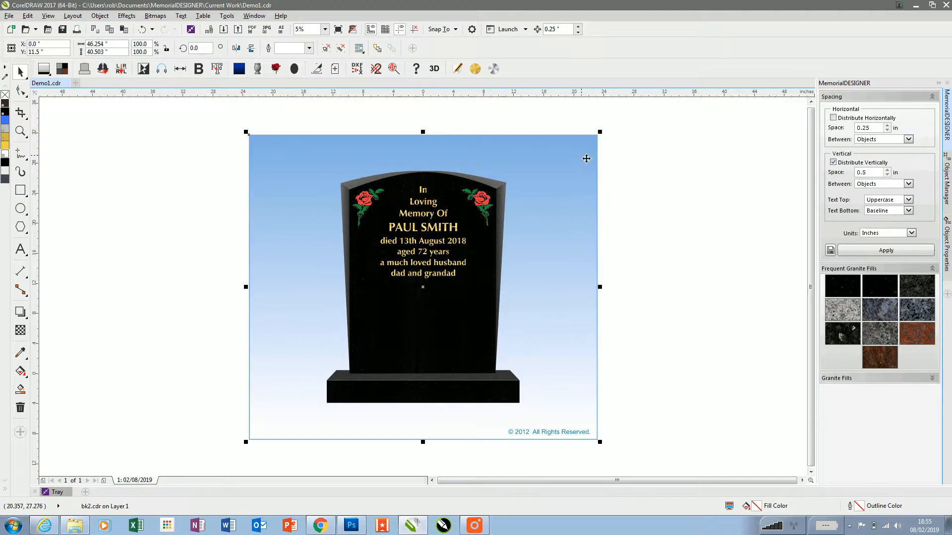
drag(603, 137, 622, 128)
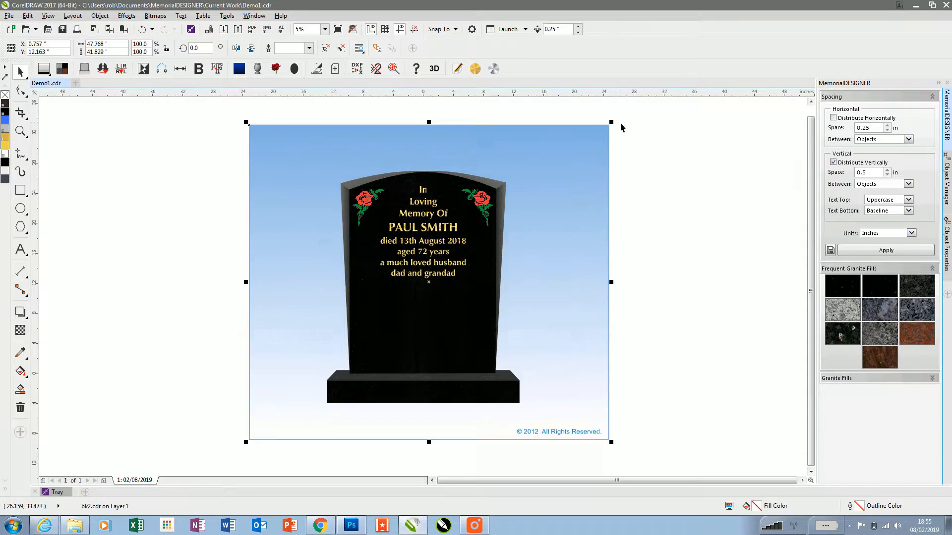
key(ctrl+z)
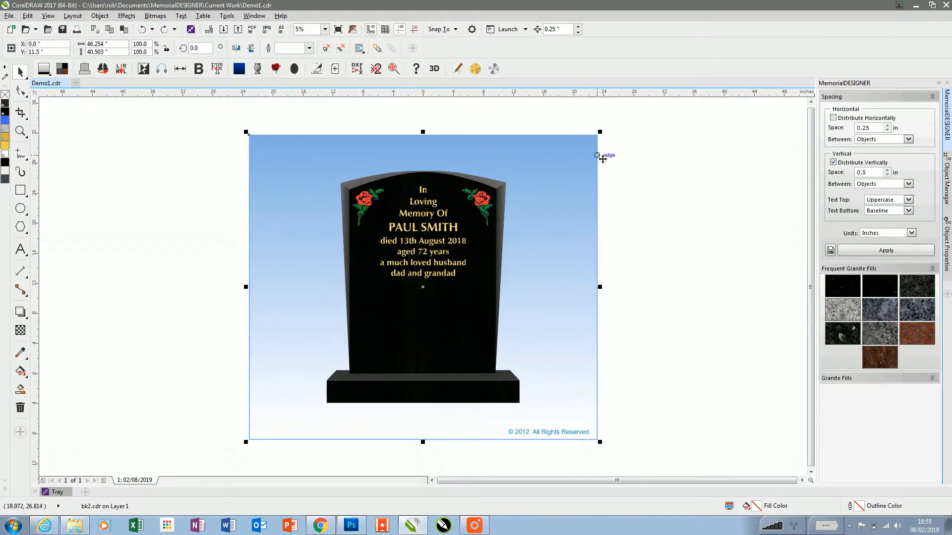
drag(600, 133, 633, 115)
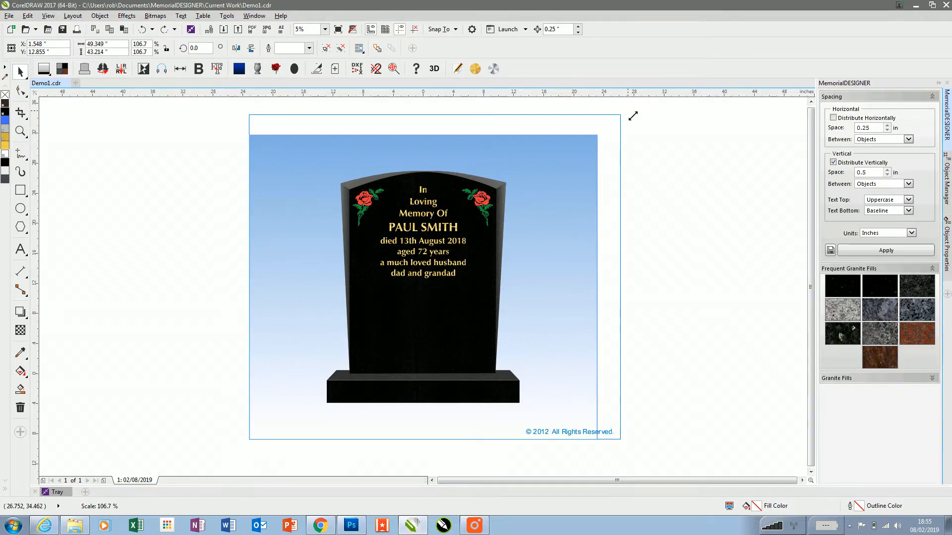
mouse_move(633, 115)
mouse_down()
mouse_move(601, 134)
mouse_move(623, 125)
mouse_up()
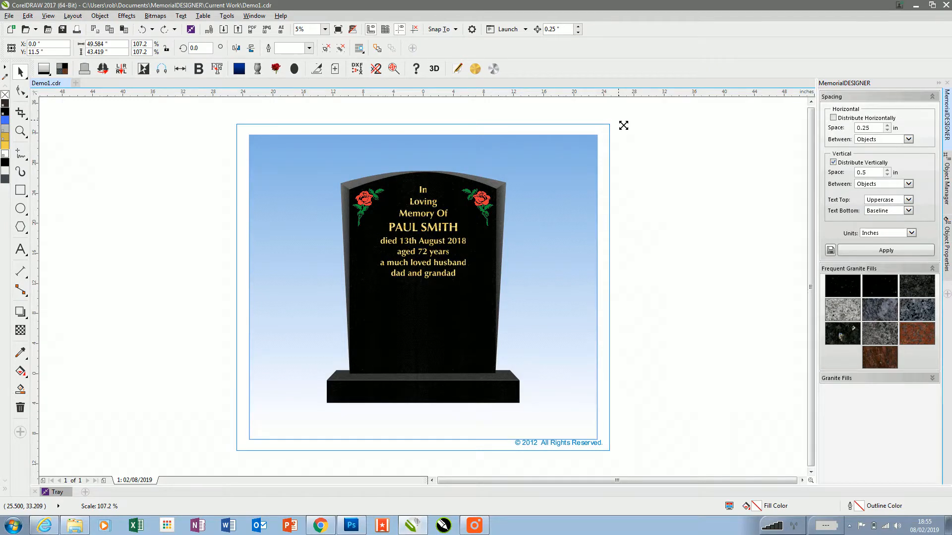
drag(623, 125, 649, 115)
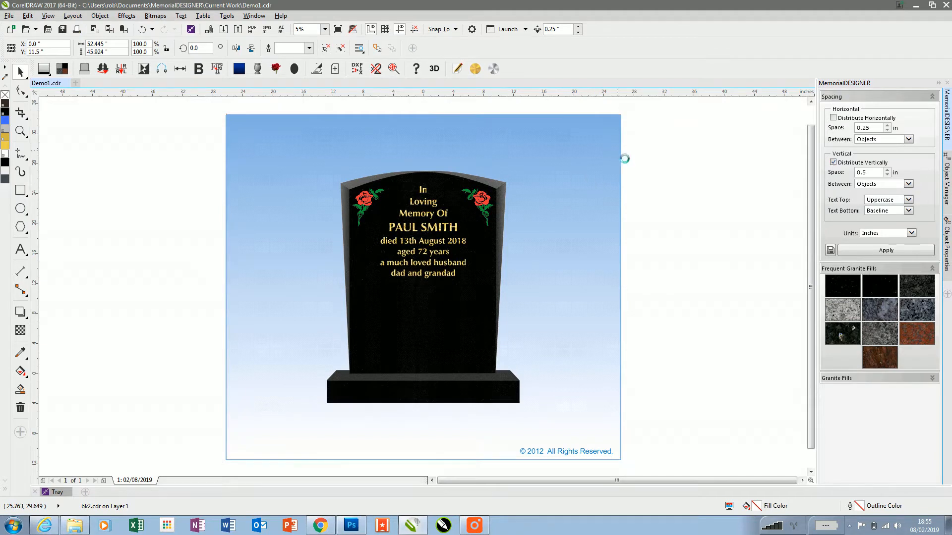
Step: Delete the background and add the second background template behind the memorial instead
key(Delete)
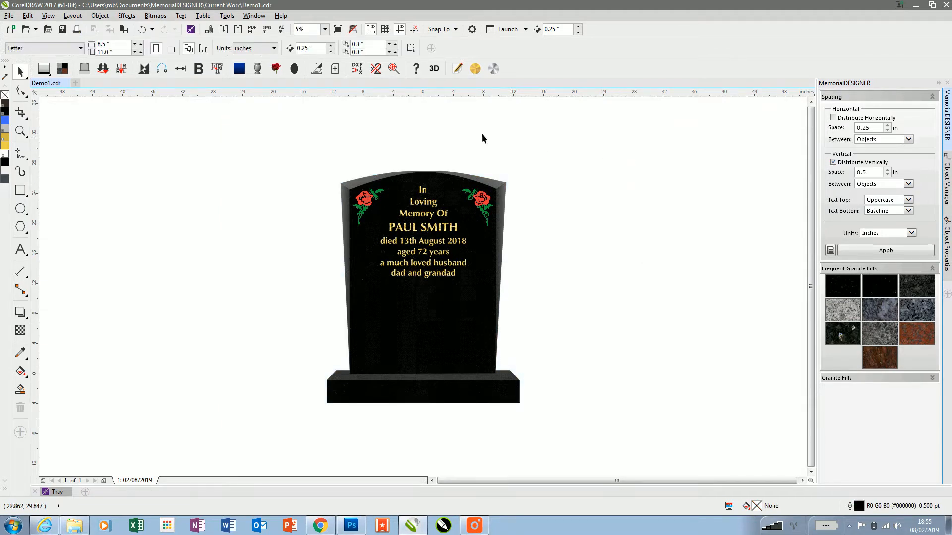
click(243, 72)
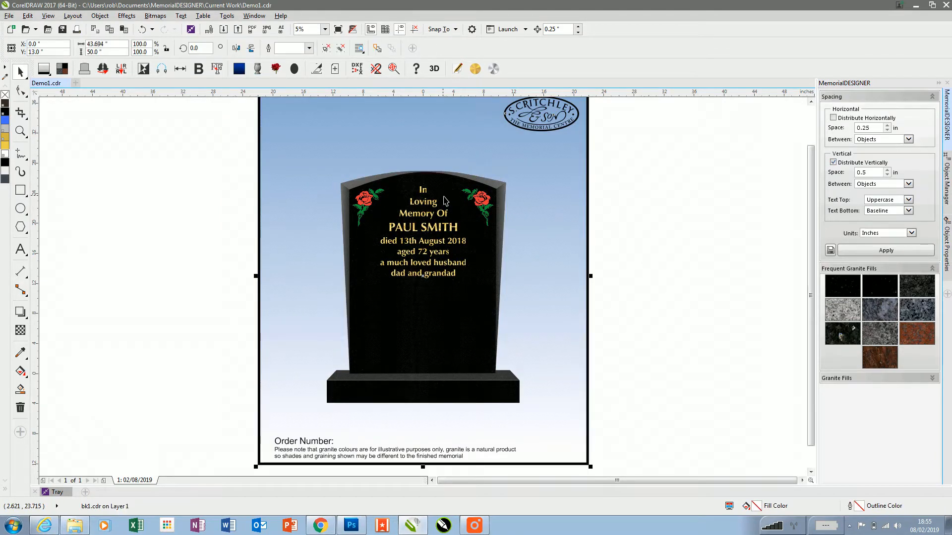
key(F4)
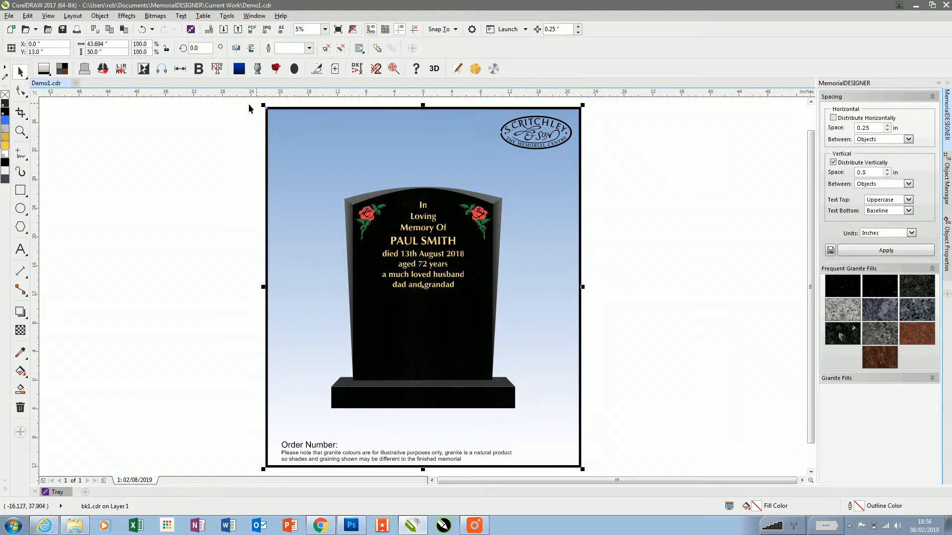
Step: Open the background template bk2.cdr from the Import folder of MemorialDESIGNER in My Documents
click(9, 16)
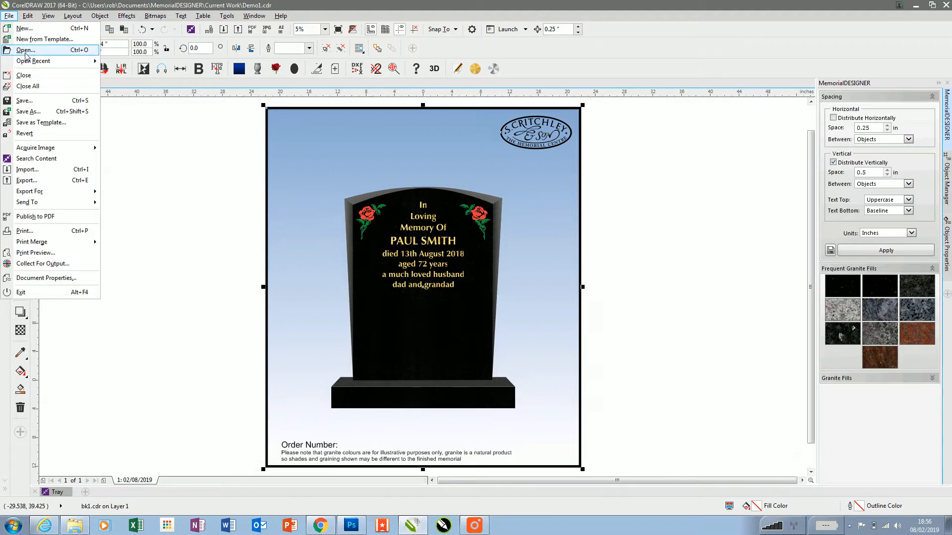
click(132, 151)
click(25, 32)
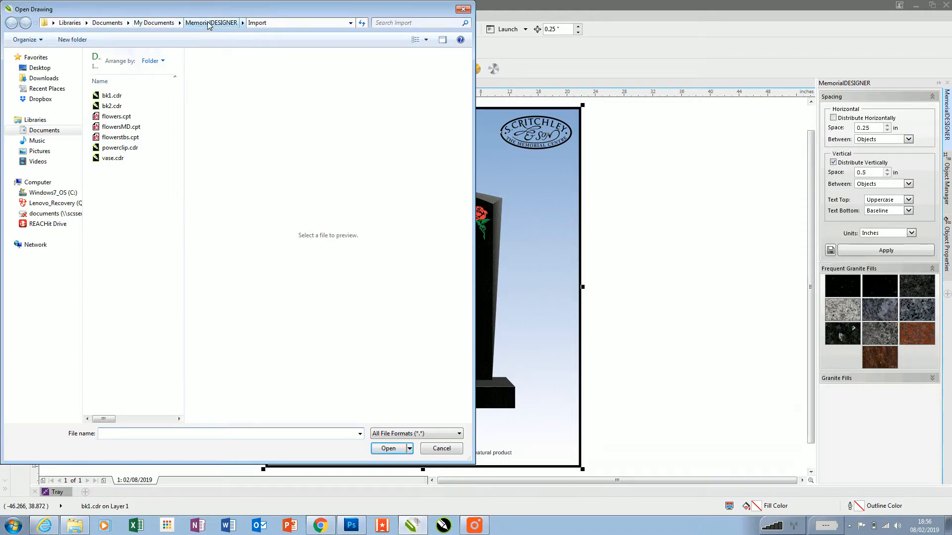
click(155, 23)
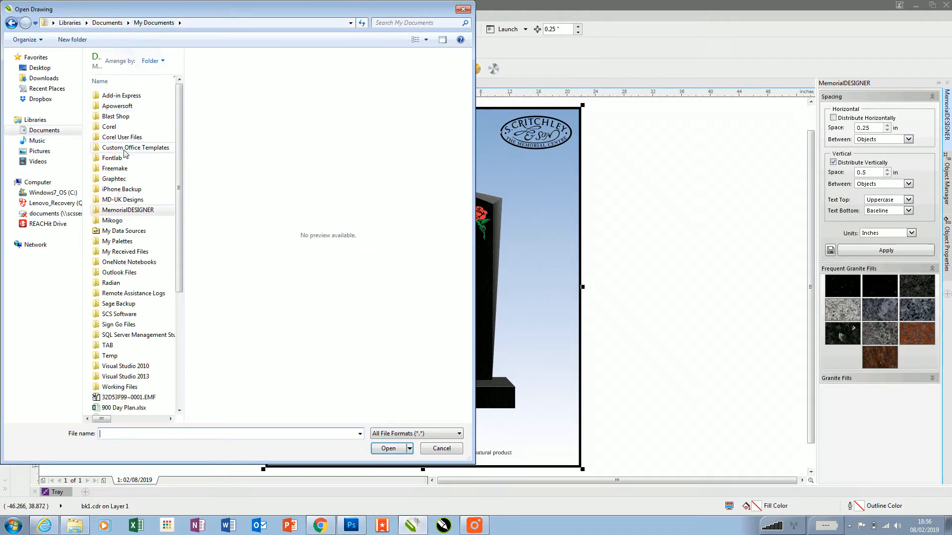
double_click(117, 211)
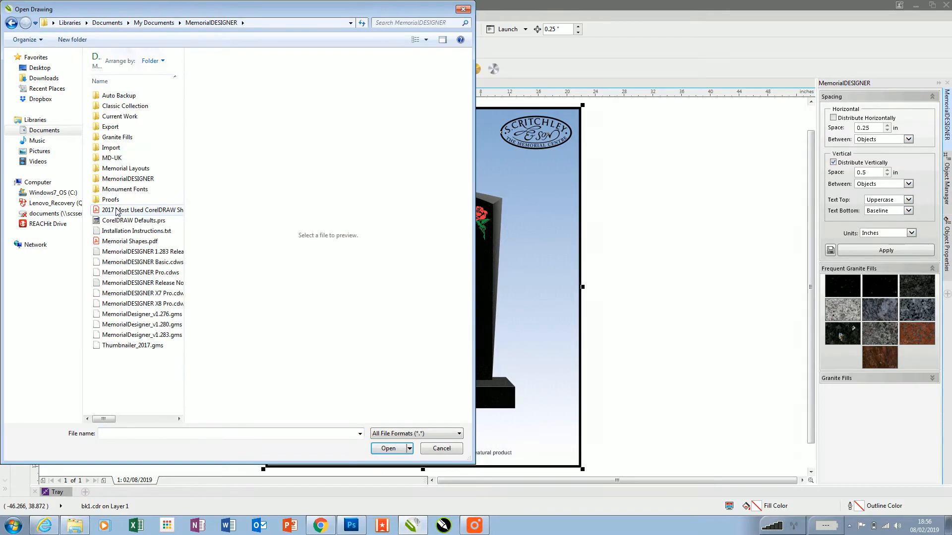
double_click(111, 148)
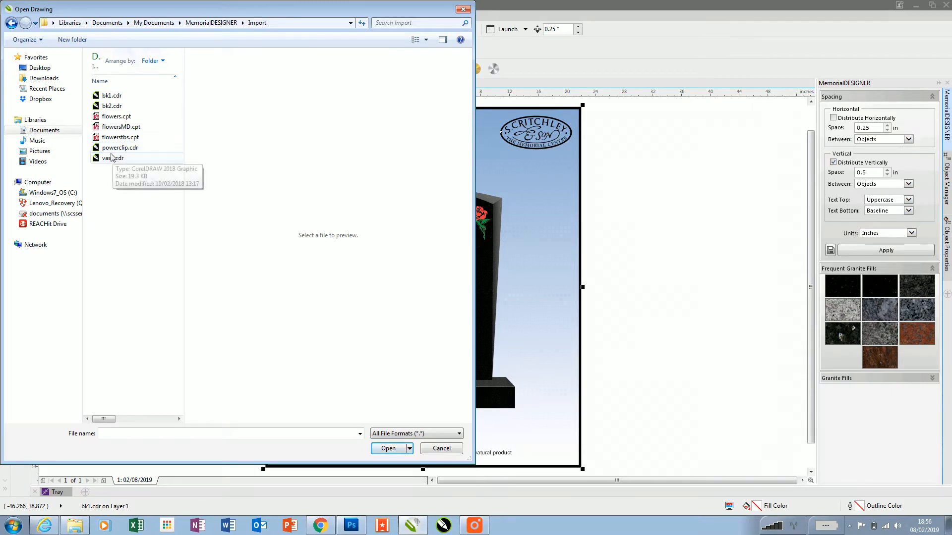
click(112, 106)
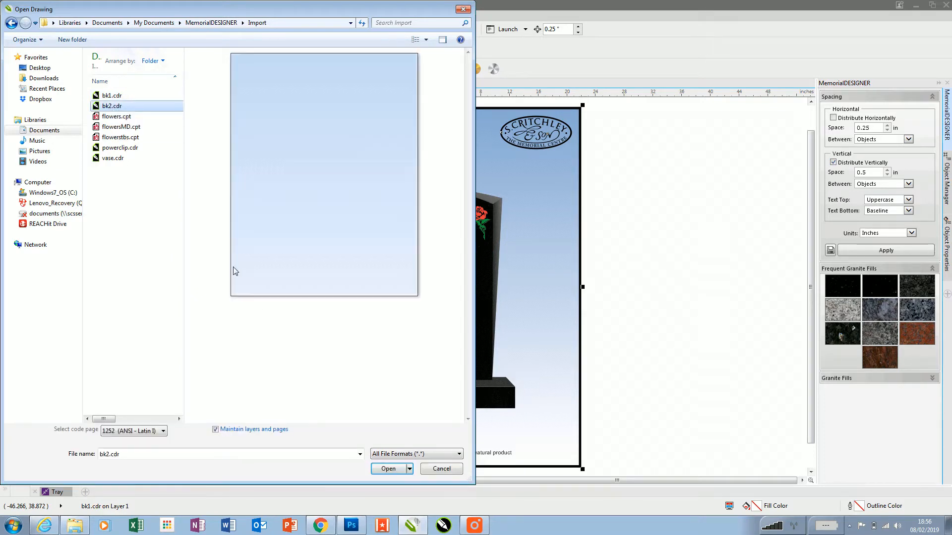
click(380, 470)
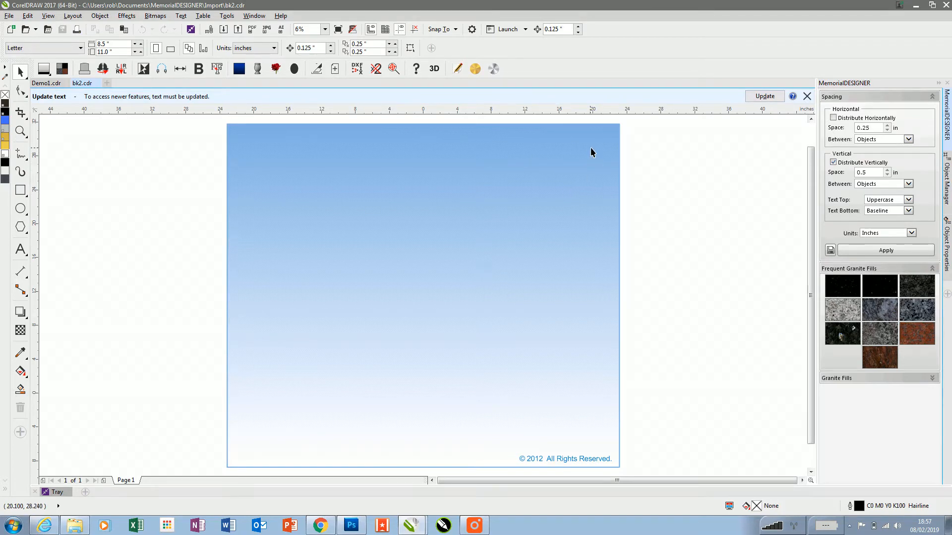
Step: Bring MyCompanyLogo.gif from the Pictures subfolder temp\Delete Me into the bk2.cdr drawing
click(86, 527)
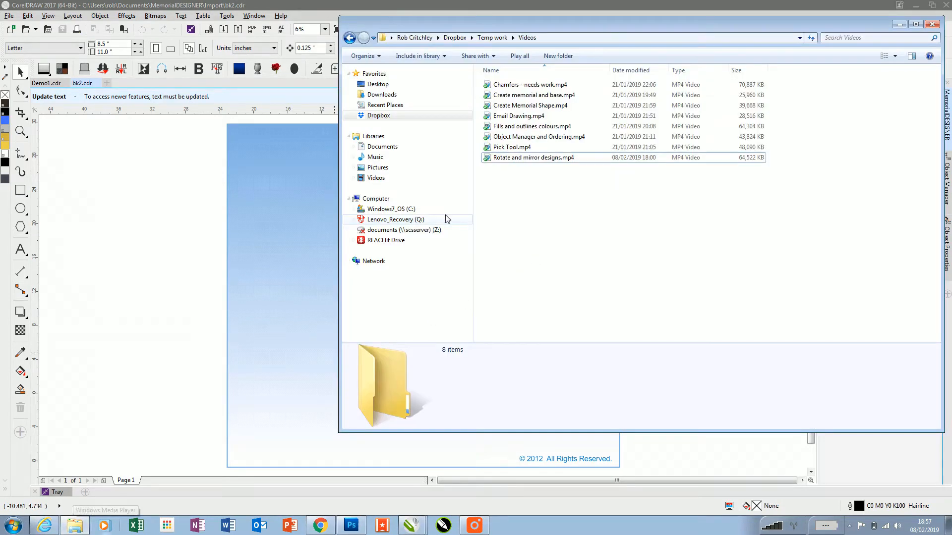
click(376, 167)
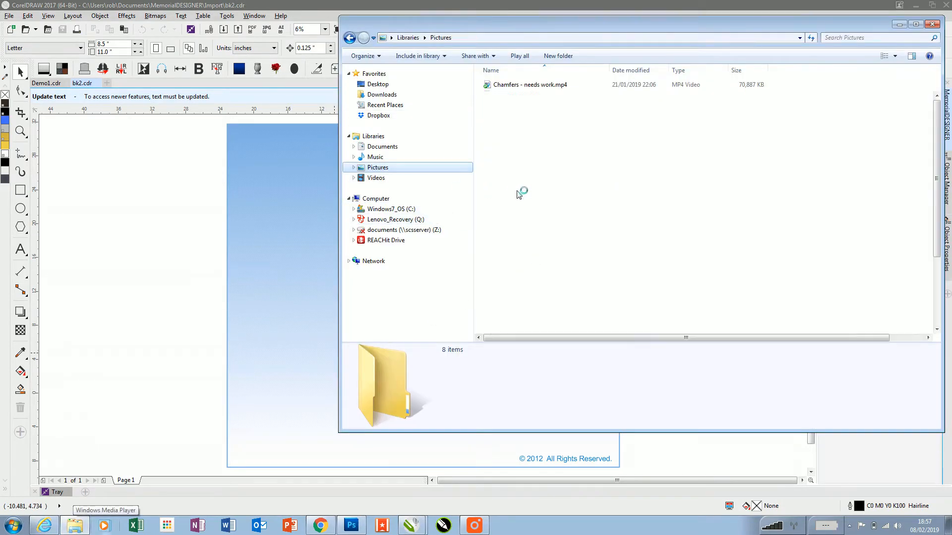
double_click(510, 227)
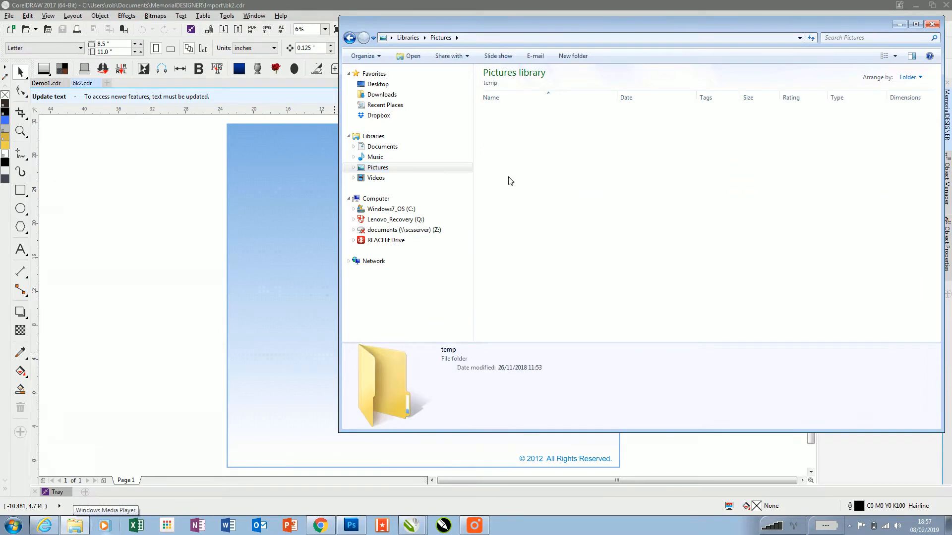
double_click(506, 122)
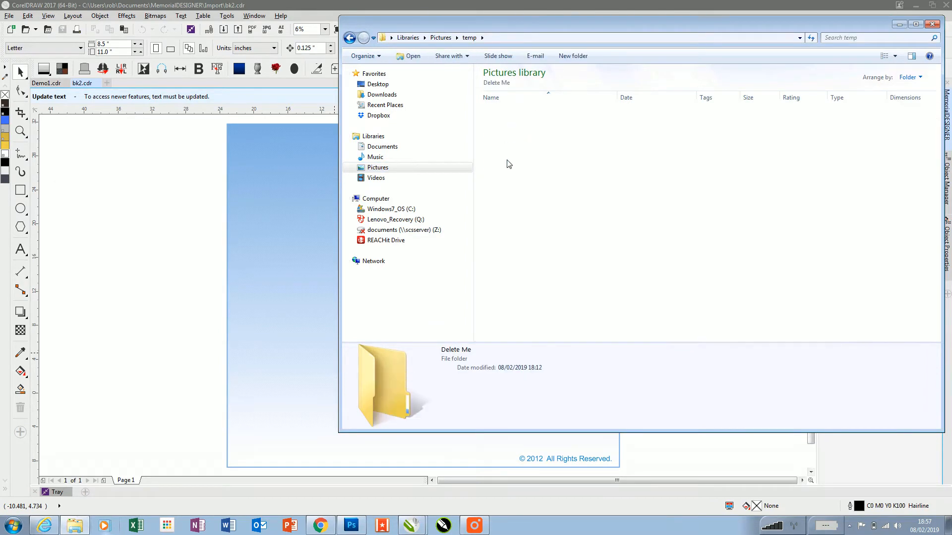
scroll(519, 244, down, 5)
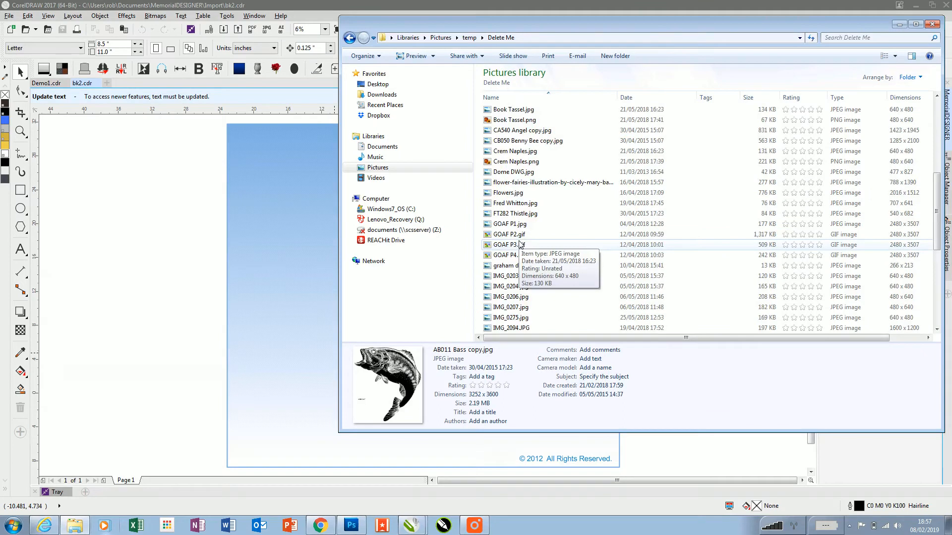
scroll(519, 244, down, 6)
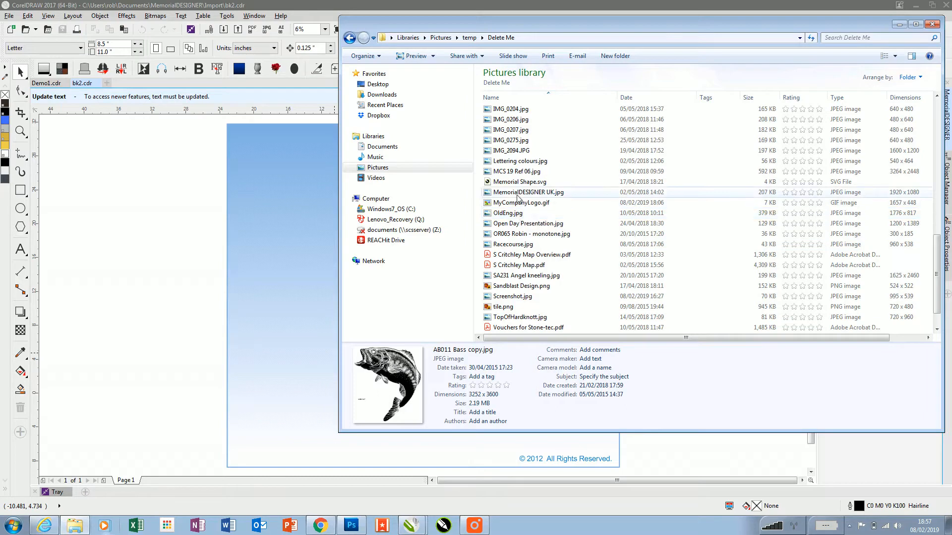
drag(518, 205, 171, 213)
click(168, 278)
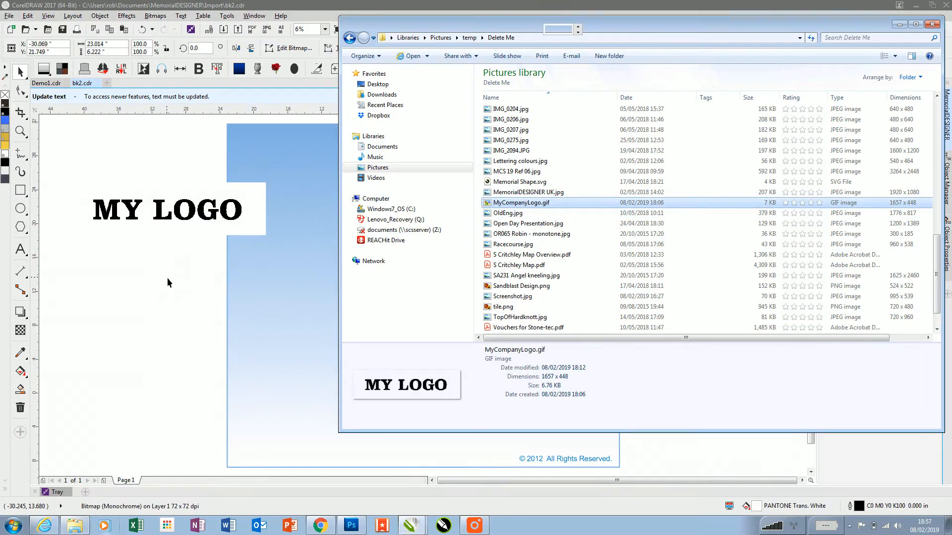
Step: Move the logo bitmap onto the blue background, near its upper-right corner
click(157, 211)
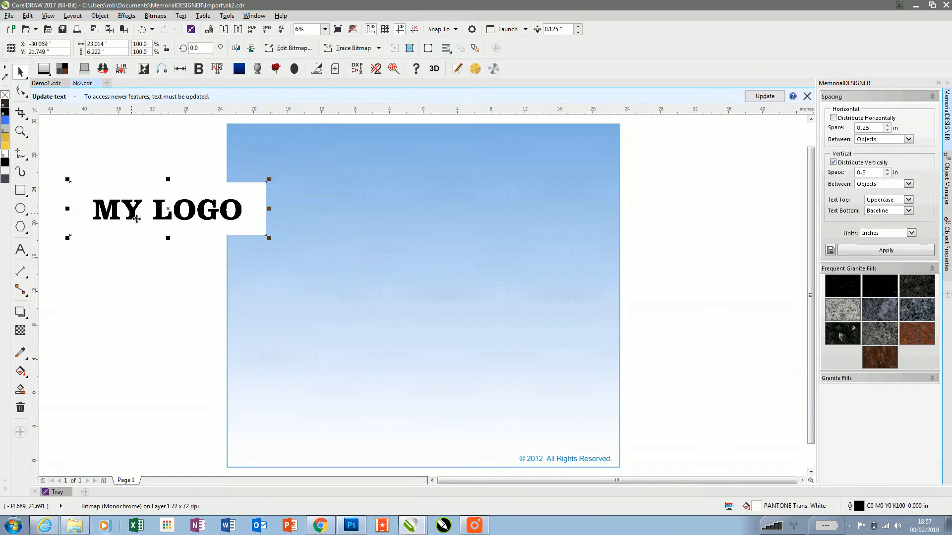
drag(157, 211, 448, 203)
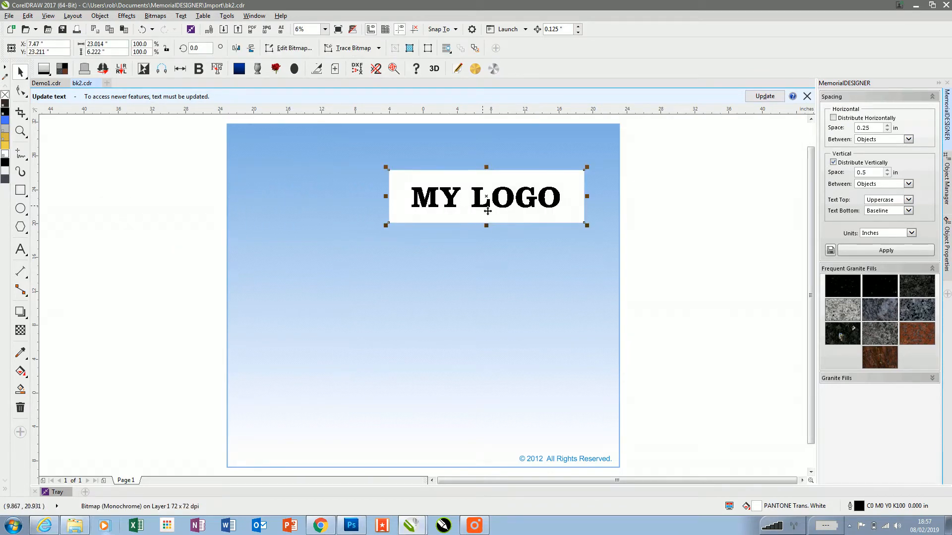
drag(519, 204, 543, 167)
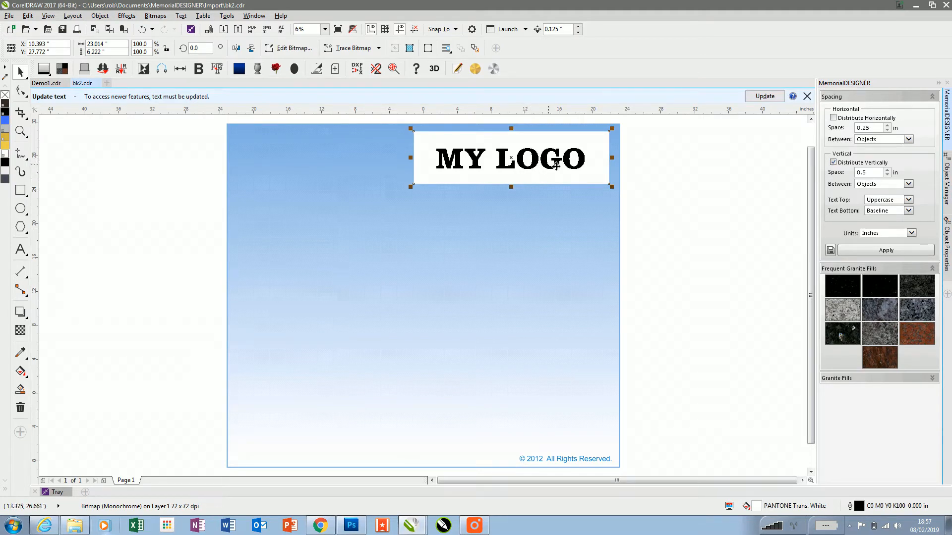
Step: Outline-trace the logo bitmap as Line art, deleting the original image and removing its background
click(379, 49)
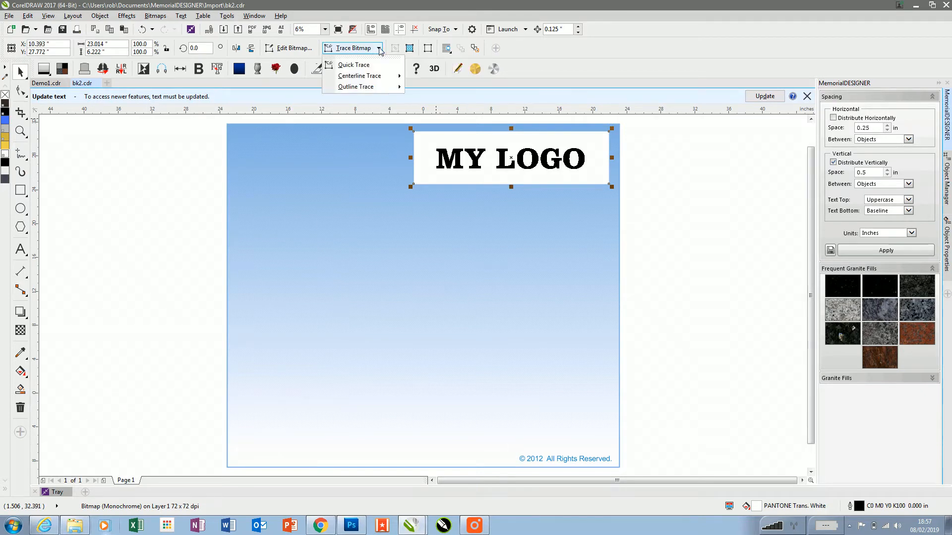
mouse_move(368, 89)
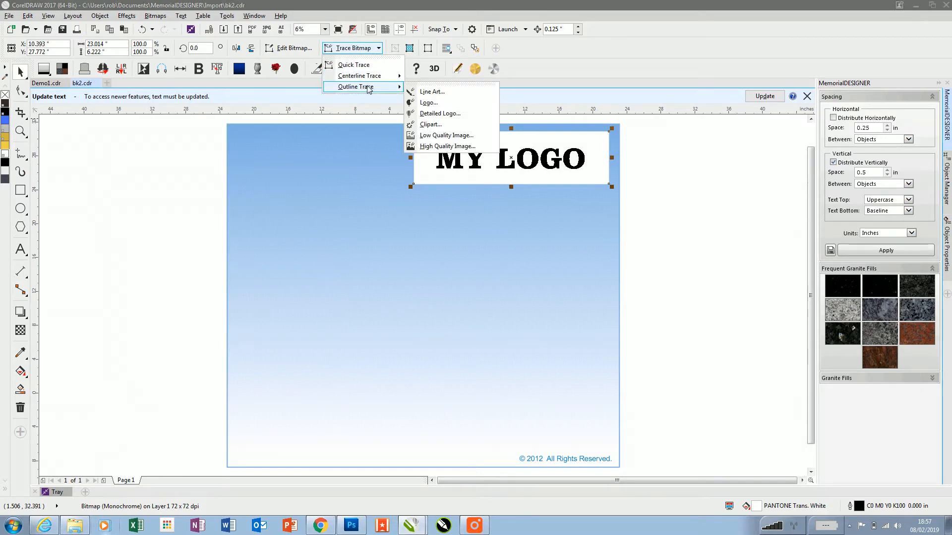
click(426, 92)
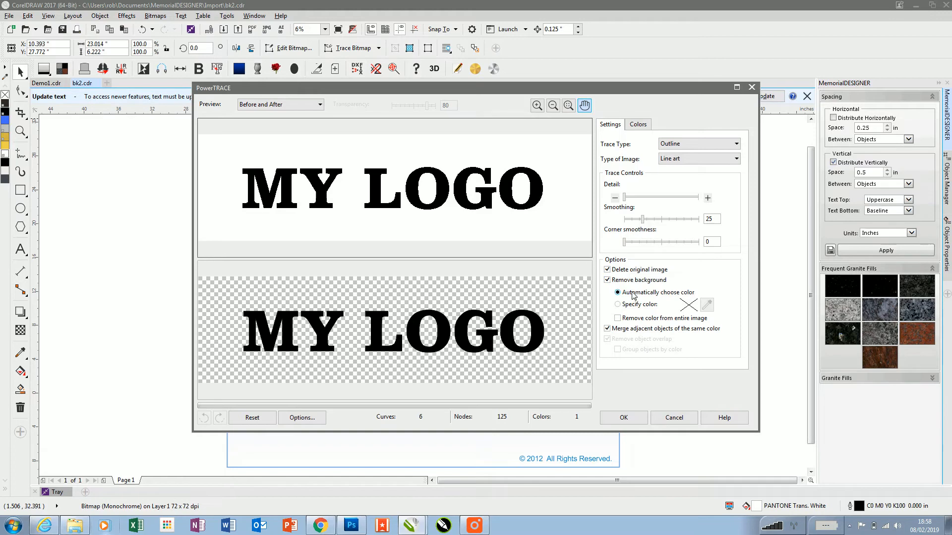
click(622, 419)
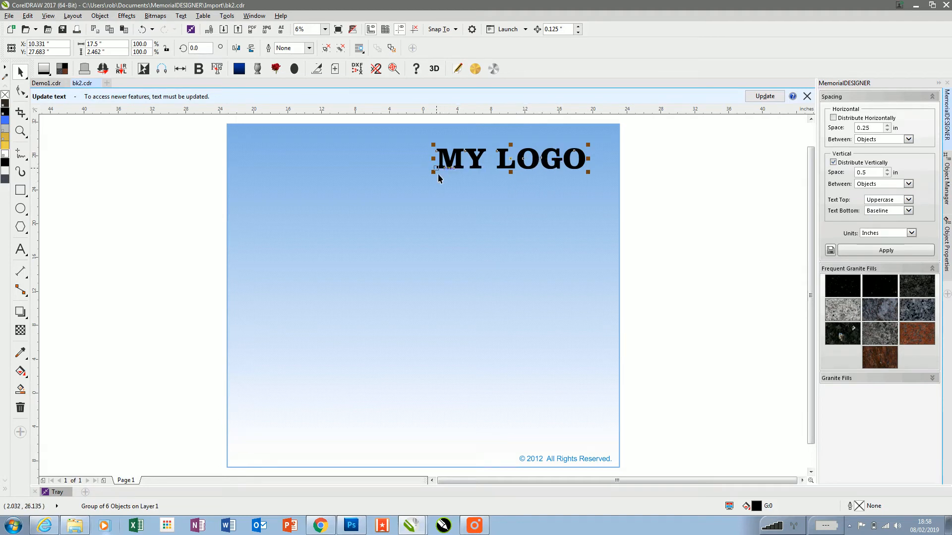
Step: Shrink the traced logo proportionally to about 14.8 in wide and move it closer to the background's upper-right corner
drag(437, 179, 458, 174)
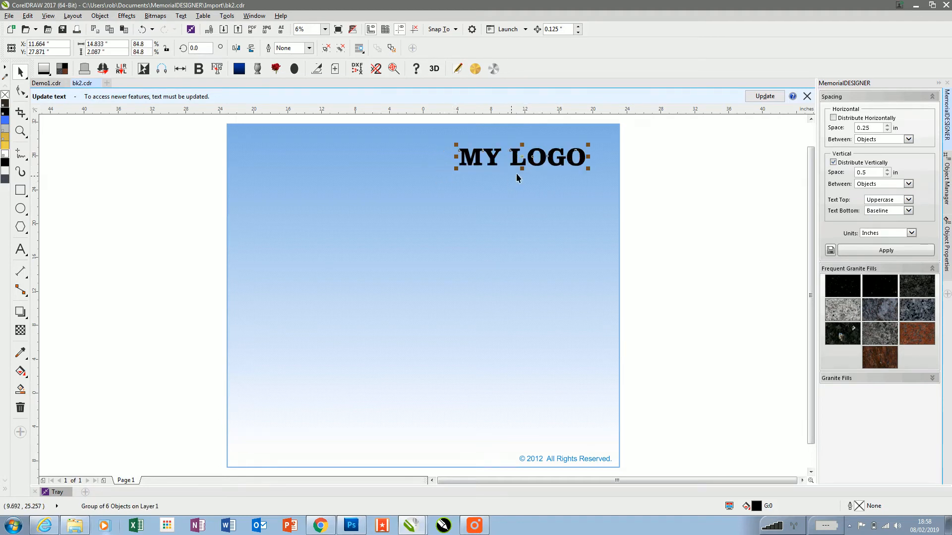
drag(518, 158, 525, 154)
click(191, 165)
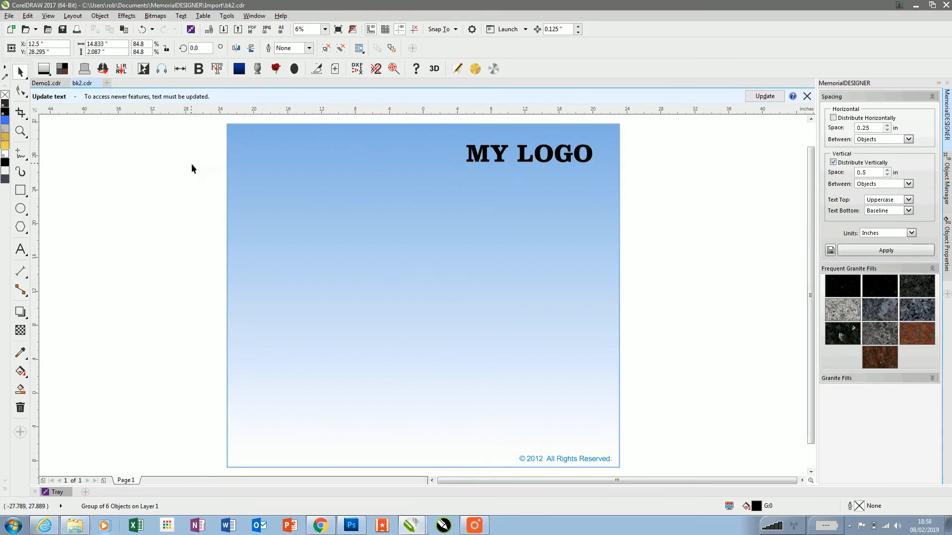
Step: Save the bk2.cdr background template with the added logo
click(10, 16)
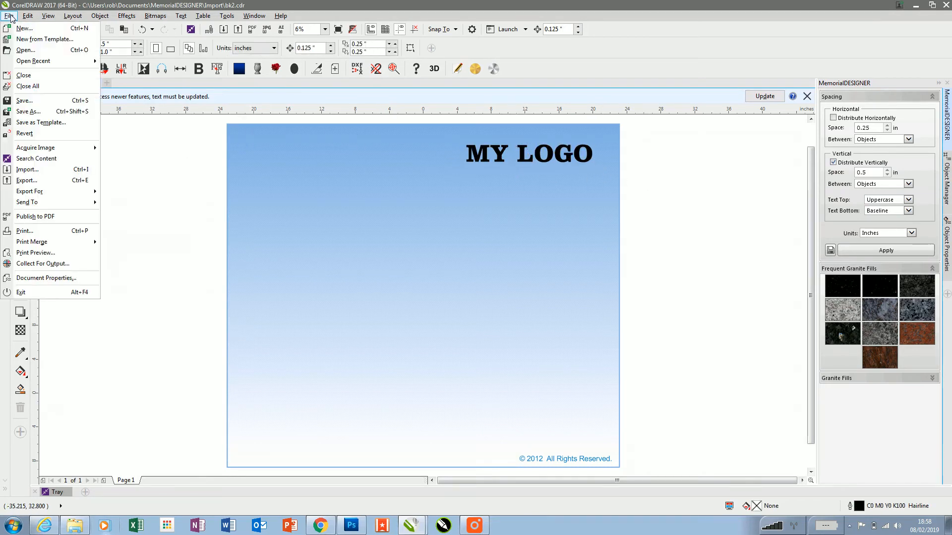
click(31, 104)
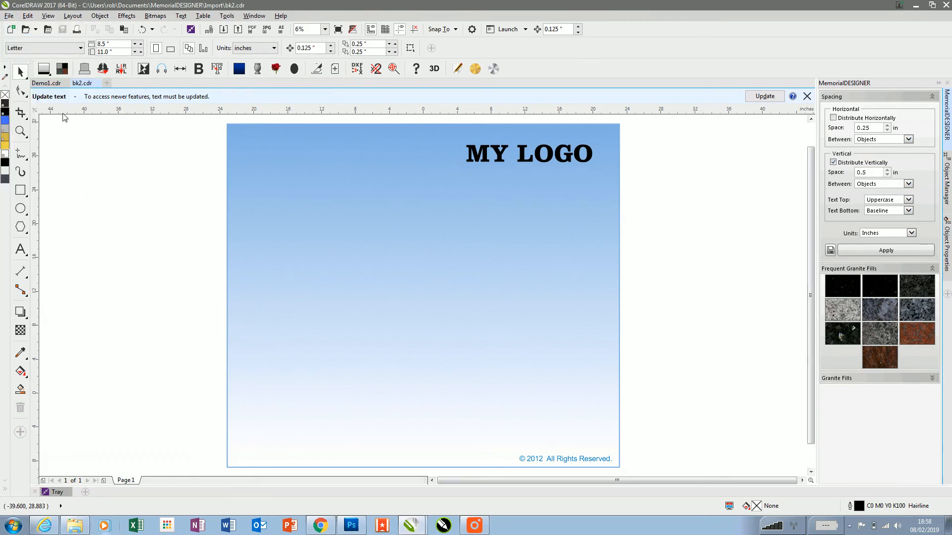
Step: Return to Demo1.cdr, delete the existing background and add the default background template behind the memorial
click(49, 83)
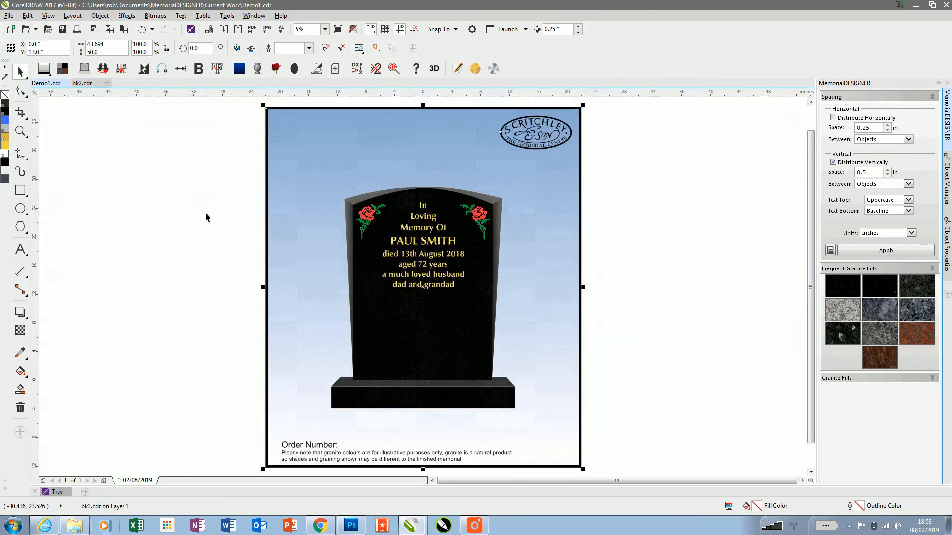
key(Delete)
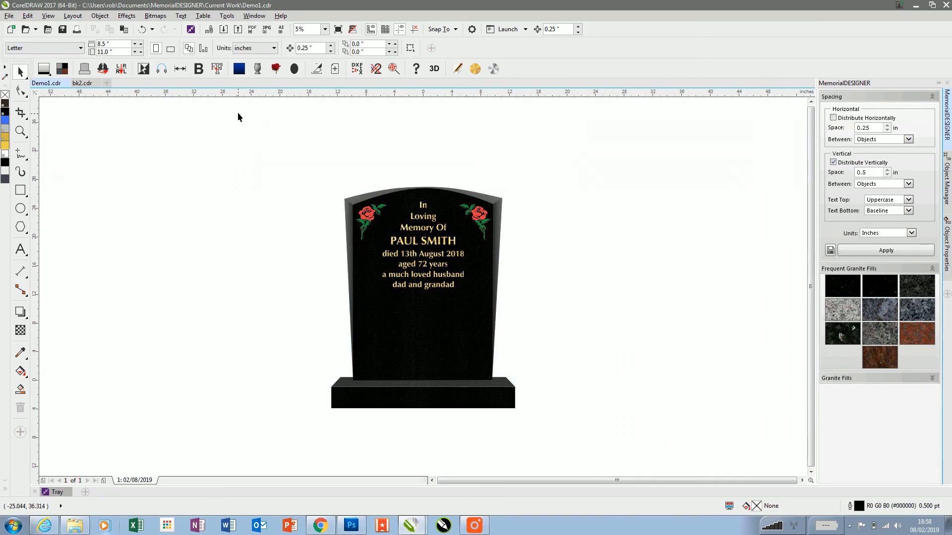
click(239, 72)
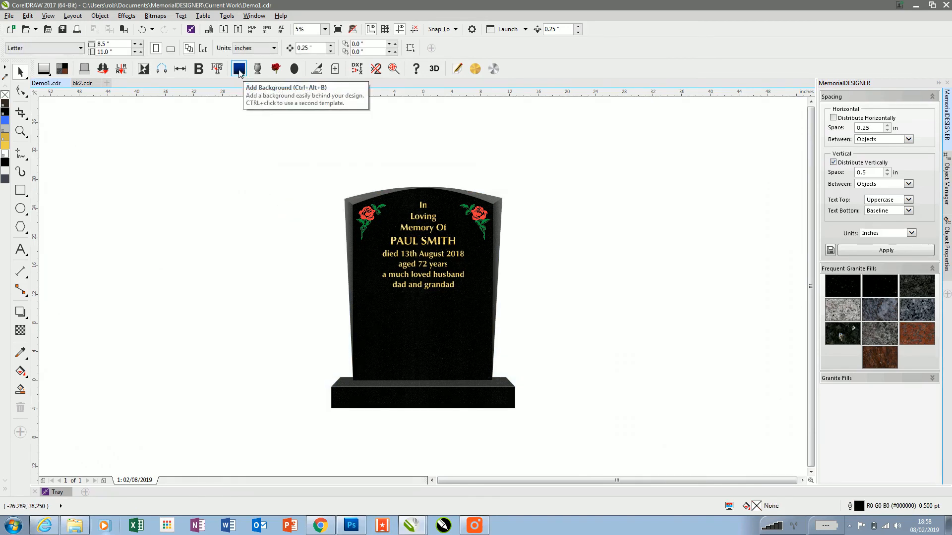